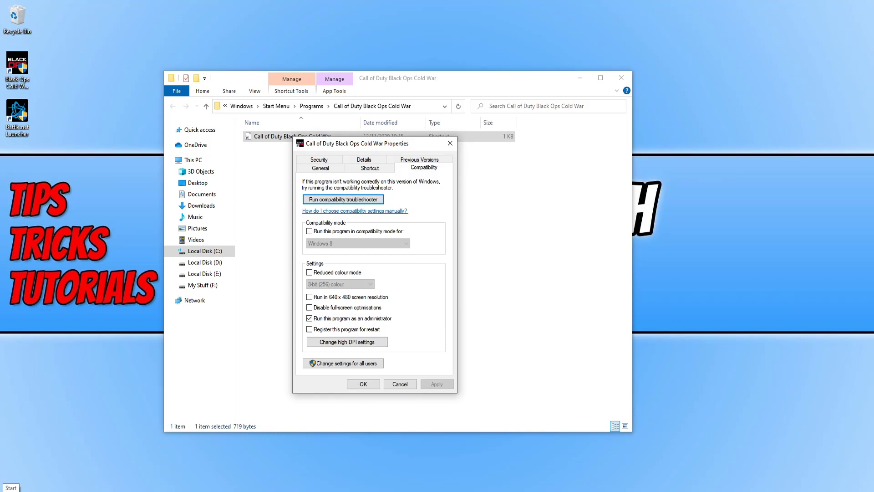
- Find Battle.net in Start, go to its file location, and open the shortcut's Compatibility properties
{"action": "key", "text": "super"}
{"action": "type", "text": "ba"}
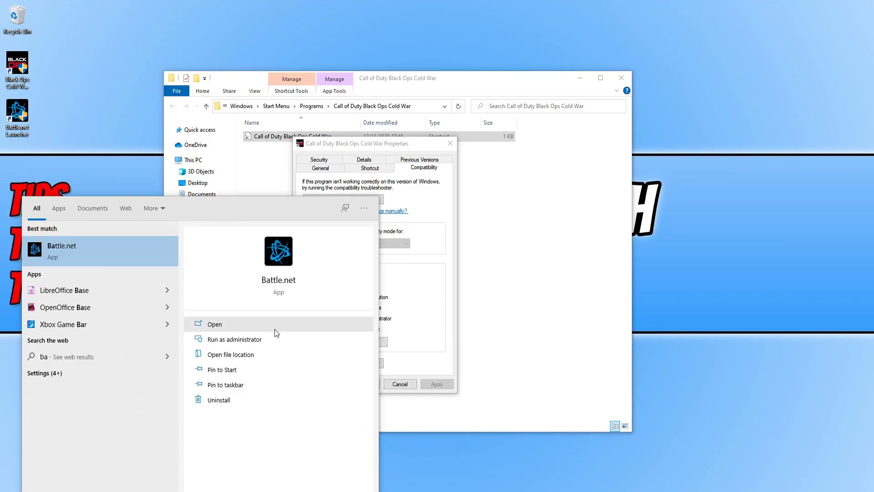
{"action": "left_click", "coordinate": [250, 353]}
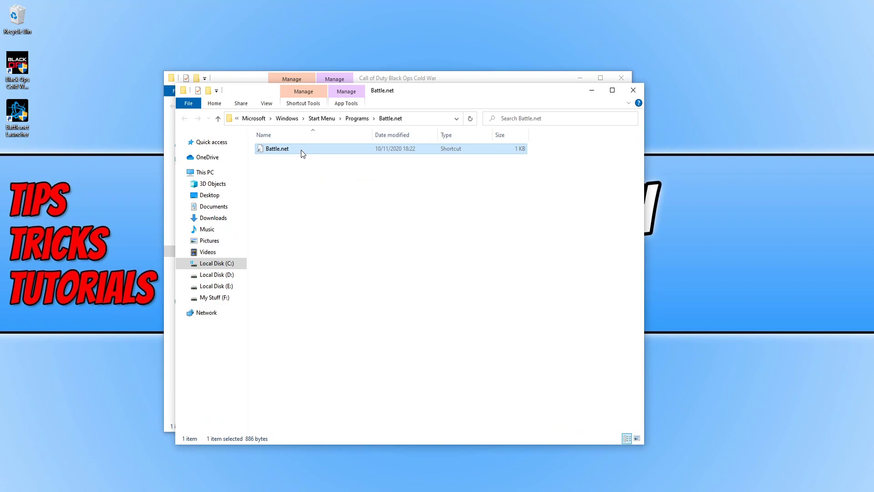
{"action": "right_click", "coordinate": [301, 149]}
{"action": "left_click", "coordinate": [255, 337]}
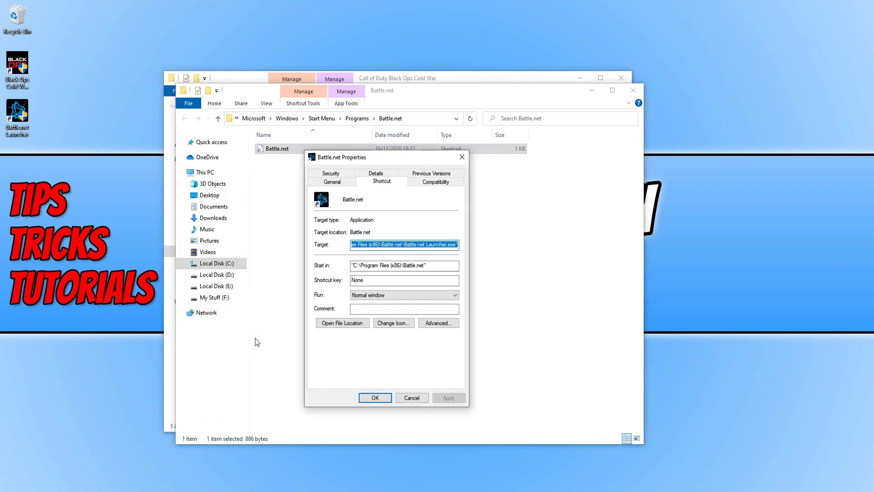
{"action": "left_click", "coordinate": [421, 180]}
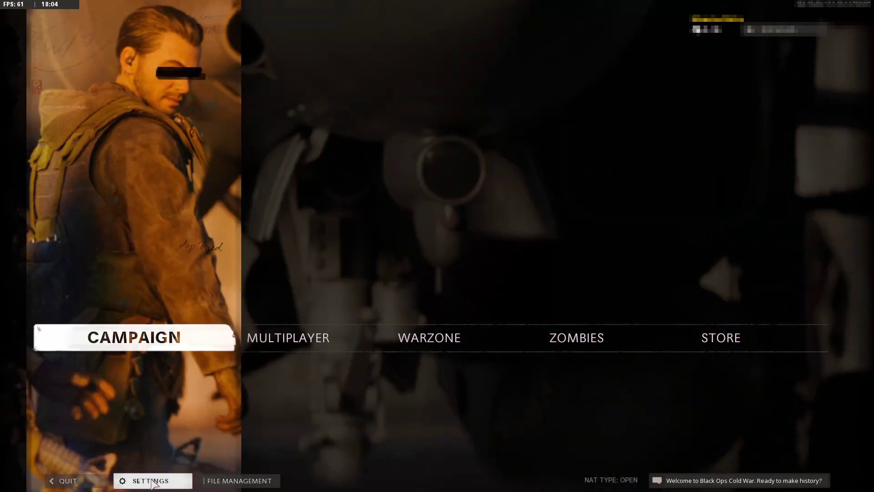
- In Settings > Graphics > Advanced, restart shader compilation and confirm deleting the shader cache
{"action": "left_click", "coordinate": [151, 480]}
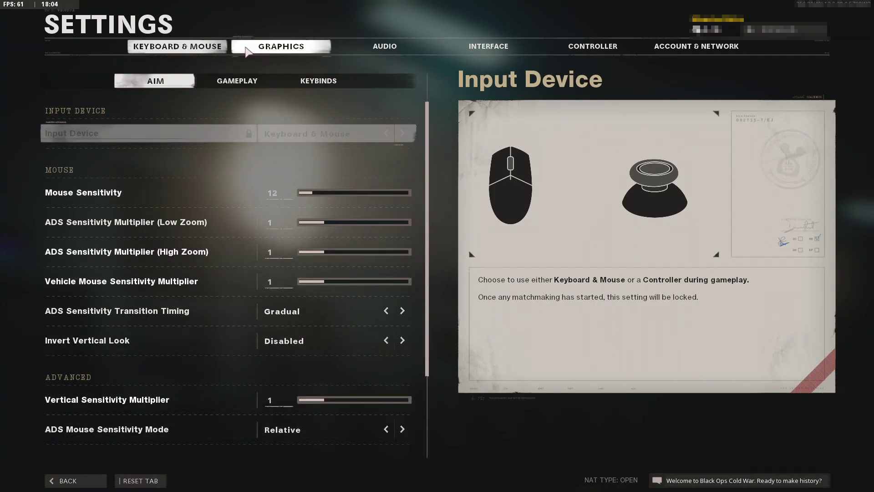
{"action": "left_click", "coordinate": [281, 46]}
{"action": "left_click_drag", "start_coordinate": [427, 118], "coordinate": [414, 373]}
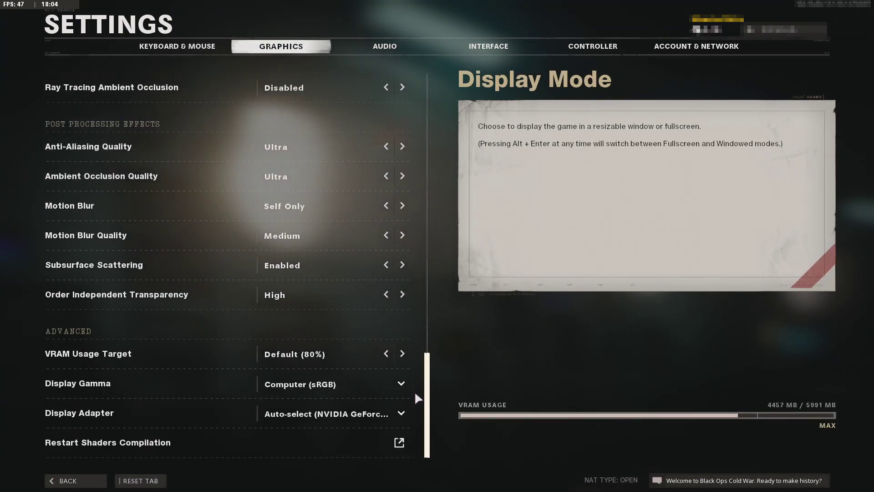
{"action": "left_click", "coordinate": [315, 445]}
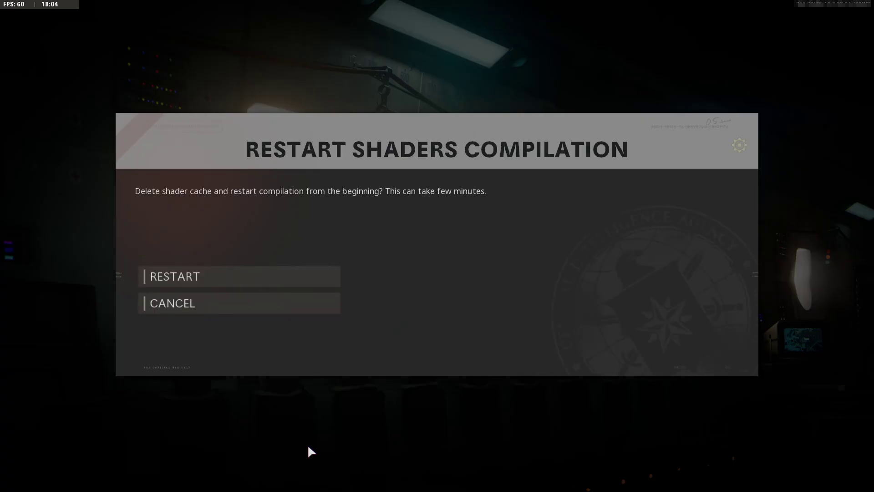
{"action": "left_click", "coordinate": [279, 287]}
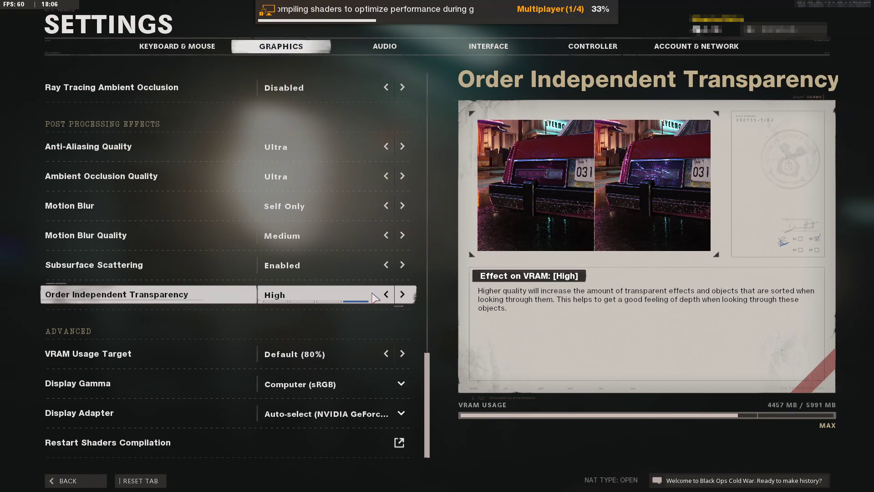
- Set Anti-Aliasing Quality, Ambient Occlusion Quality and Subsurface Scattering all to Disabled
{"action": "left_click", "coordinate": [386, 147]}
{"action": "left_click", "coordinate": [386, 147]}
{"action": "left_click", "coordinate": [386, 147]}
{"action": "left_click", "coordinate": [386, 147]}
{"action": "left_click", "coordinate": [386, 147]}
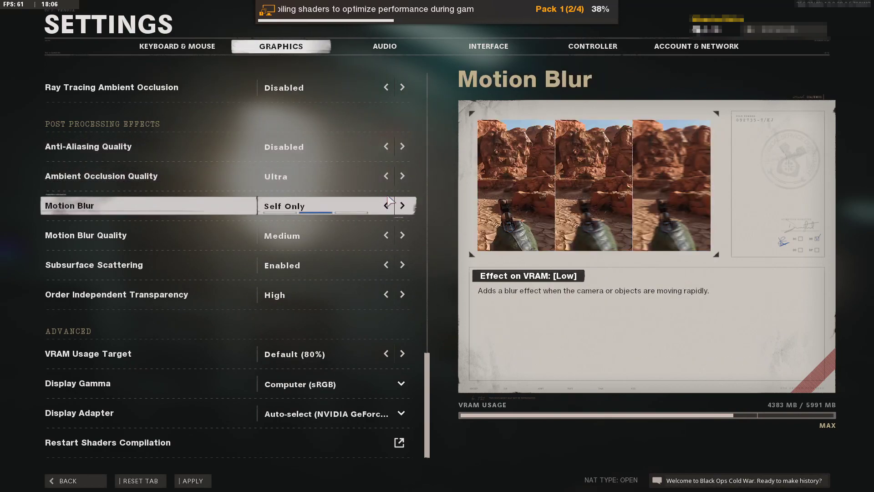
{"action": "left_click", "coordinate": [386, 176]}
{"action": "left_click", "coordinate": [387, 177]}
{"action": "left_click", "coordinate": [386, 176]}
{"action": "left_click", "coordinate": [386, 176]}
{"action": "left_click", "coordinate": [386, 265]}
{"action": "scroll", "coordinate": [386, 274], "scroll_direction": "up", "scroll_amount": 5}
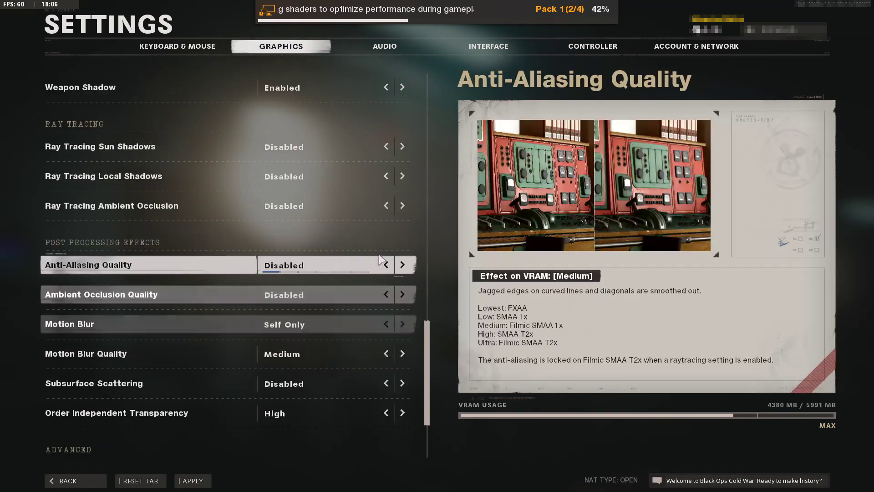
{"action": "scroll", "coordinate": [378, 289], "scroll_direction": "up", "scroll_amount": 2}
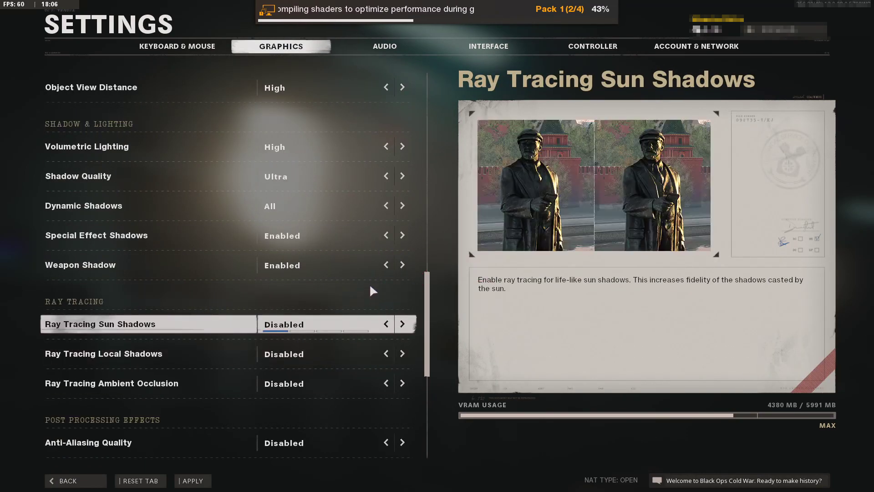
{"action": "scroll", "coordinate": [364, 290], "scroll_direction": "up", "scroll_amount": 3}
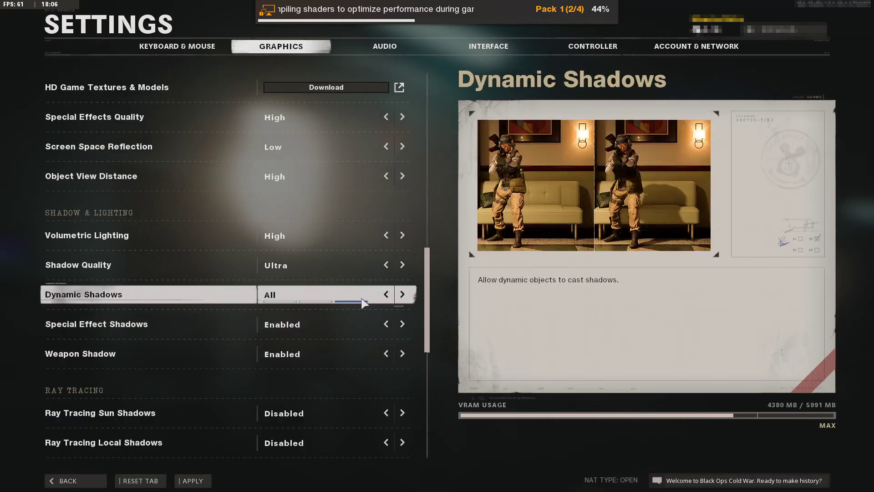
{"action": "scroll", "coordinate": [360, 303], "scroll_direction": "up", "scroll_amount": 6}
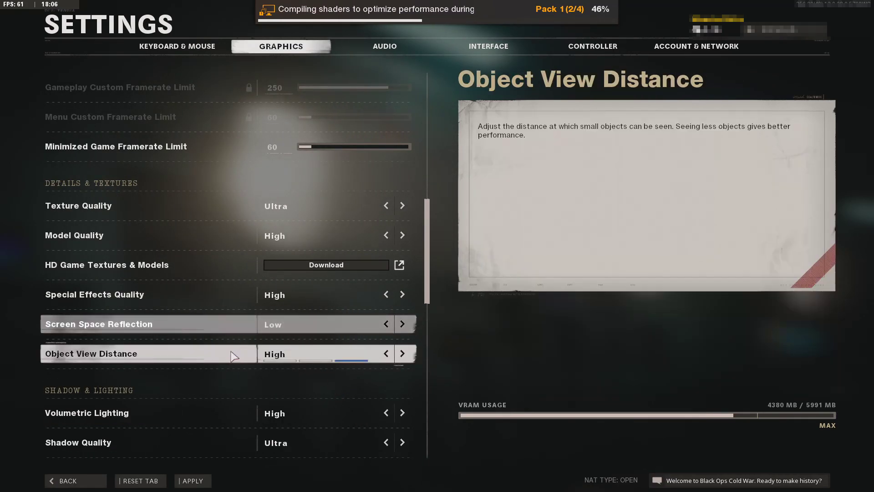
{"action": "scroll", "coordinate": [282, 382], "scroll_direction": "down", "scroll_amount": 12}
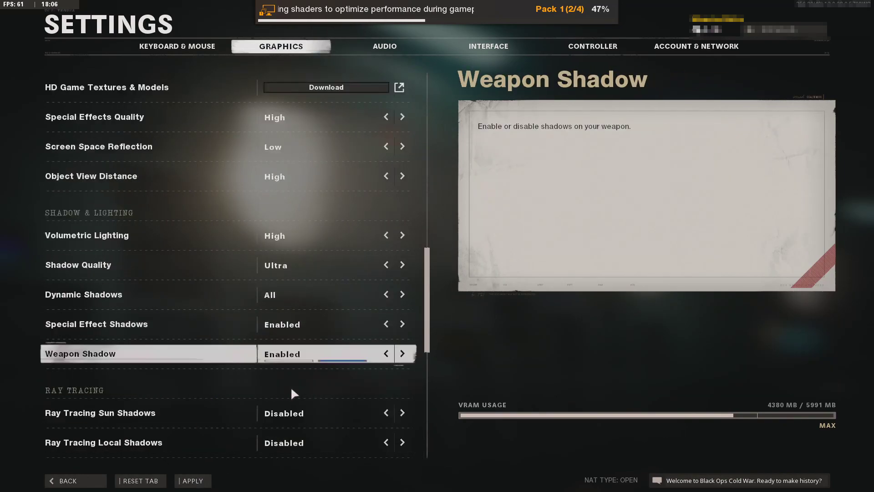
{"action": "scroll", "coordinate": [292, 393], "scroll_direction": "down", "scroll_amount": 6}
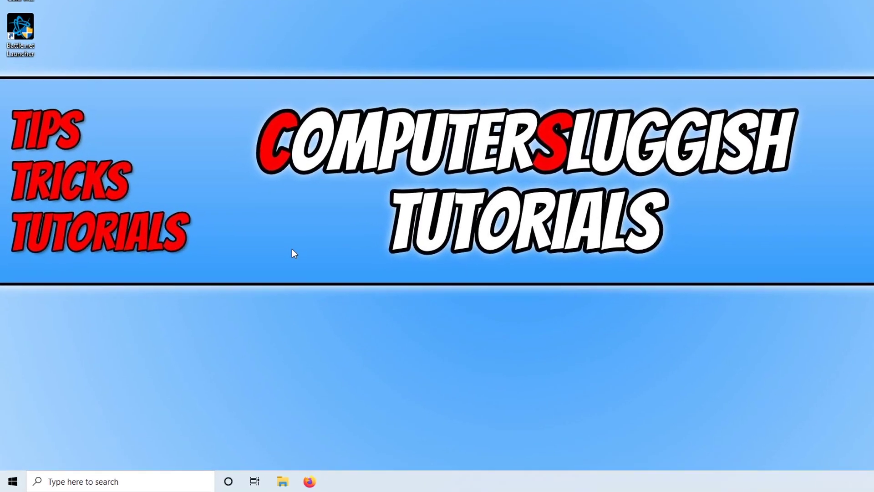
- Search 'firewall' in Start and open Windows Defender Firewall
{"action": "key", "text": "super"}
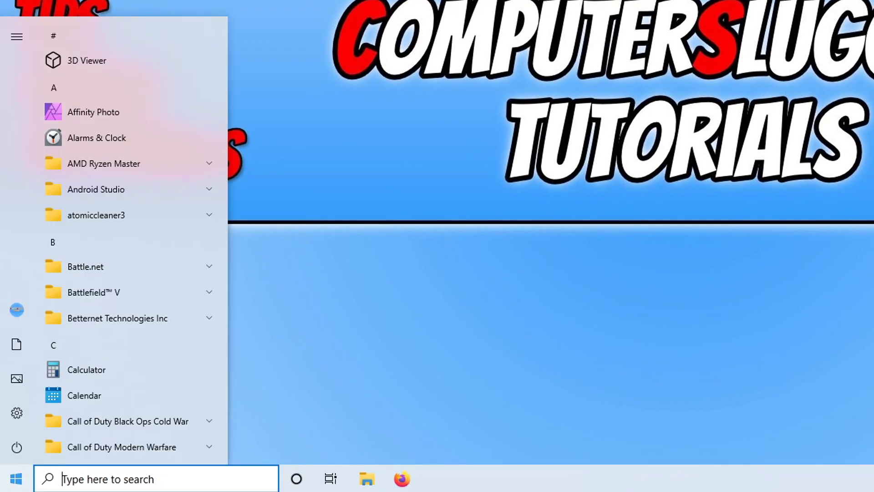
{"action": "type", "text": "fi"}
{"action": "key", "text": "BackSpace"}
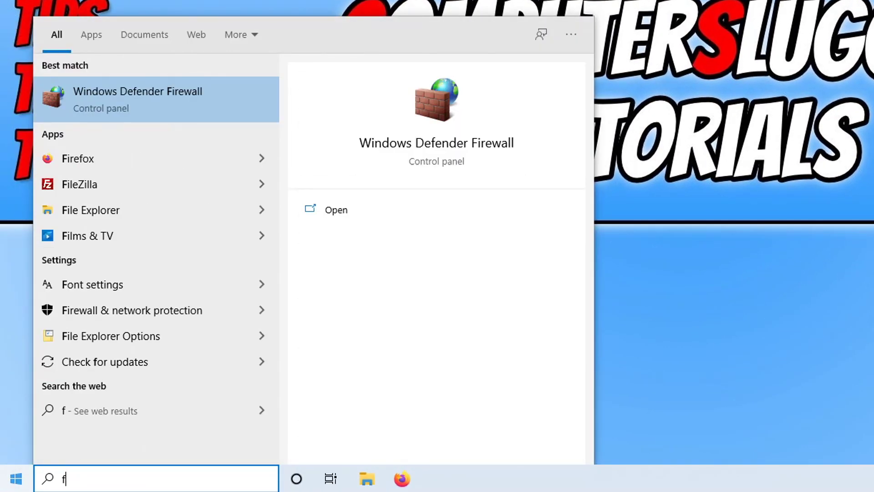
{"action": "type", "text": "ire"}
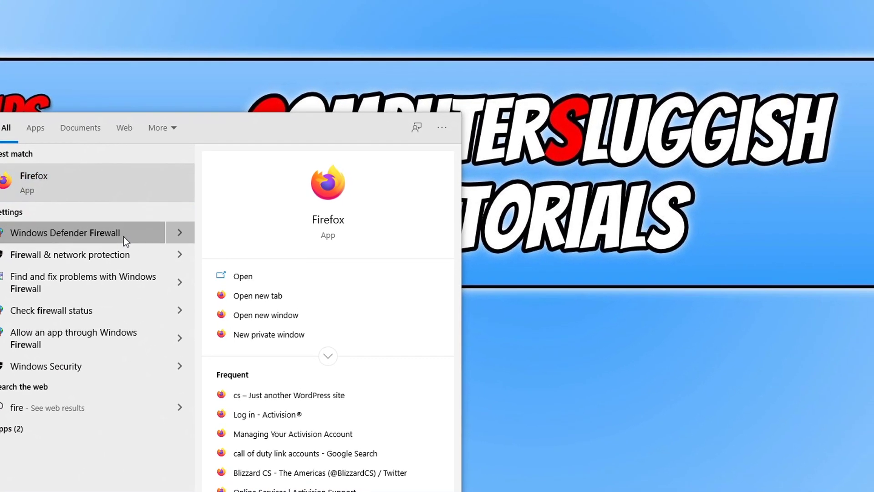
{"action": "left_click", "coordinate": [195, 163]}
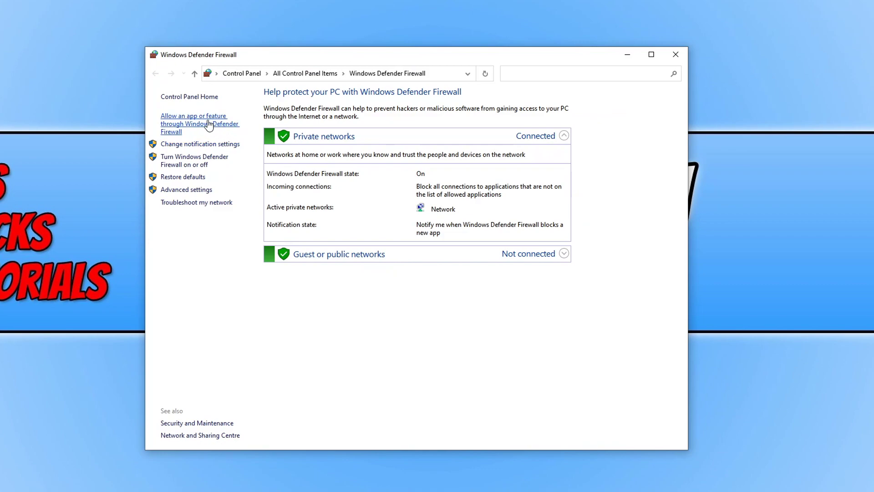
- Open the allowed-apps list, review the Black Ops Cold War entry, and unlock it via Change settings
{"action": "left_click", "coordinate": [209, 126]}
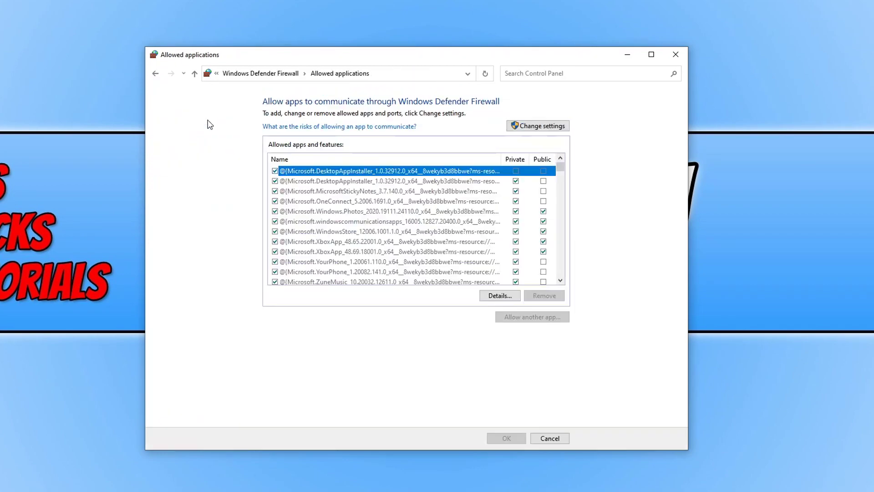
{"action": "left_click_drag", "start_coordinate": [563, 170], "coordinate": [561, 182]}
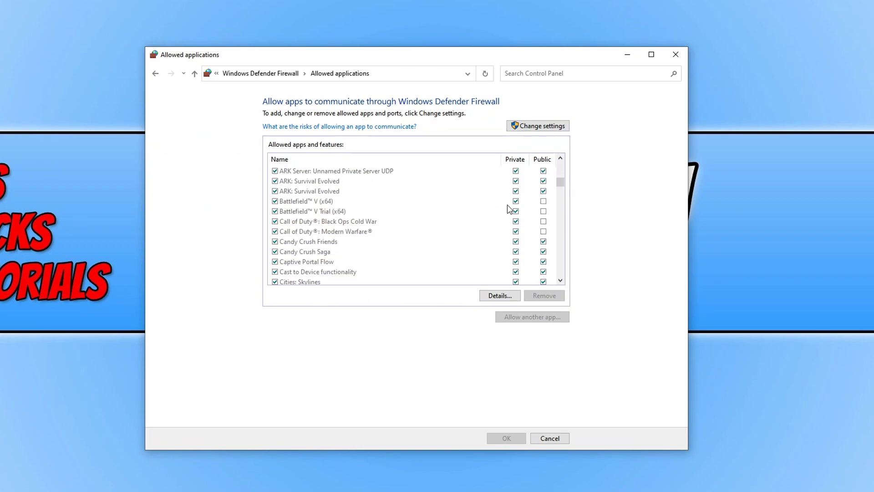
{"action": "left_click", "coordinate": [419, 223]}
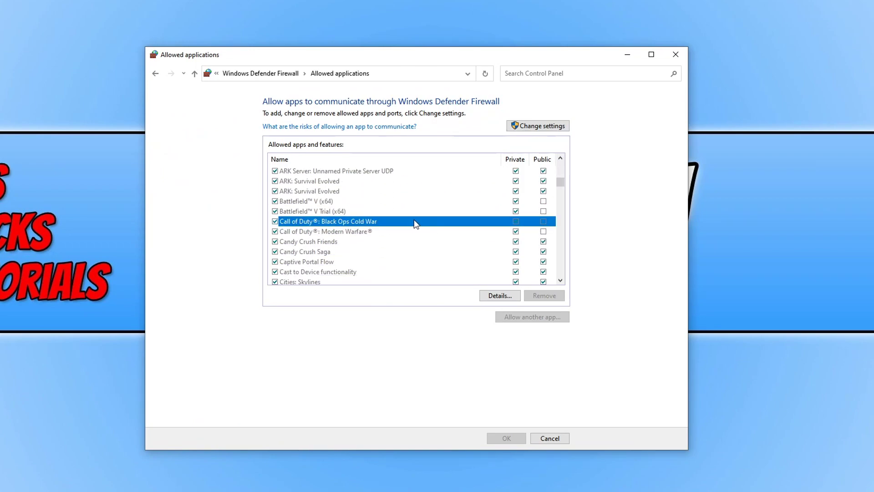
{"action": "left_click", "coordinate": [415, 209]}
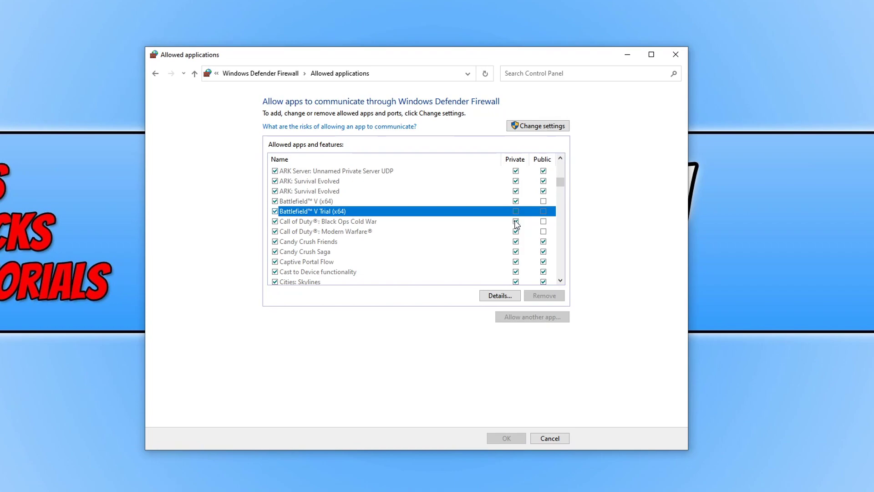
{"action": "left_click", "coordinate": [554, 126]}
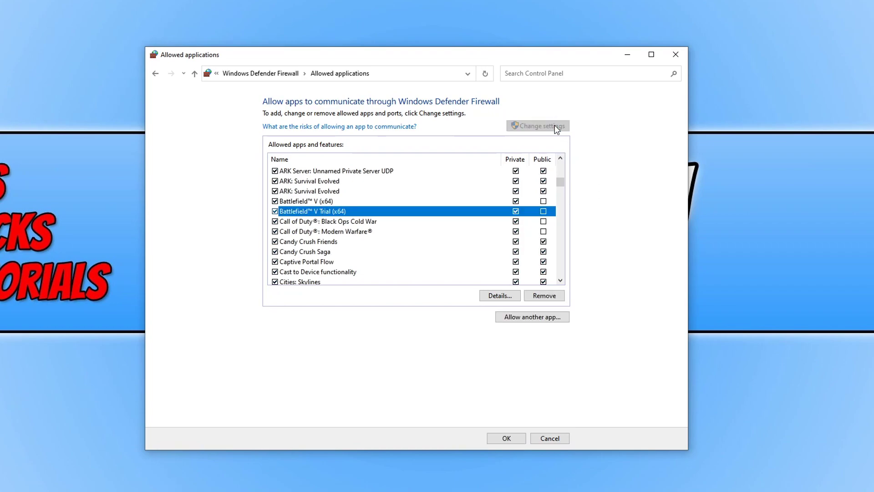
{"action": "left_click", "coordinate": [559, 319]}
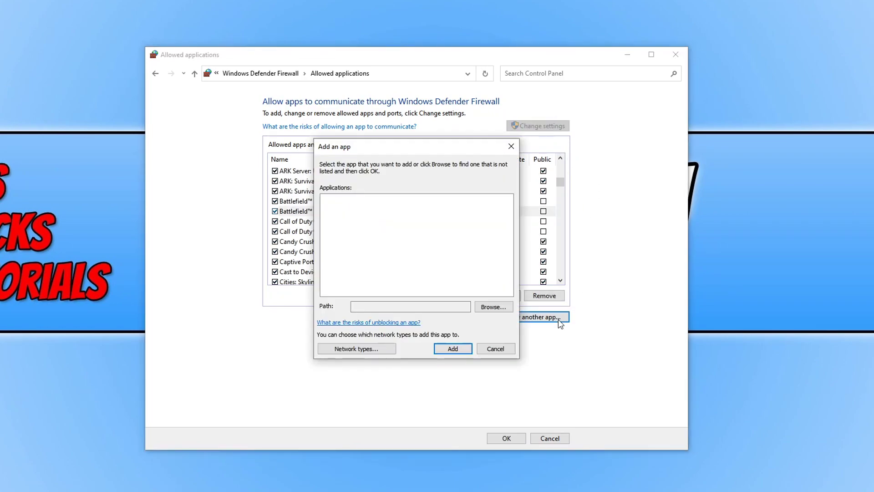
{"action": "left_click", "coordinate": [492, 308]}
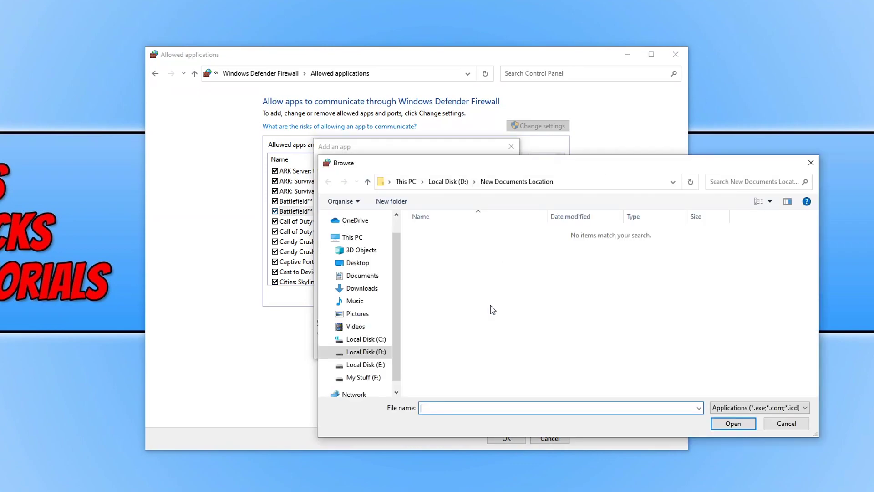
{"action": "left_click", "coordinate": [579, 187]}
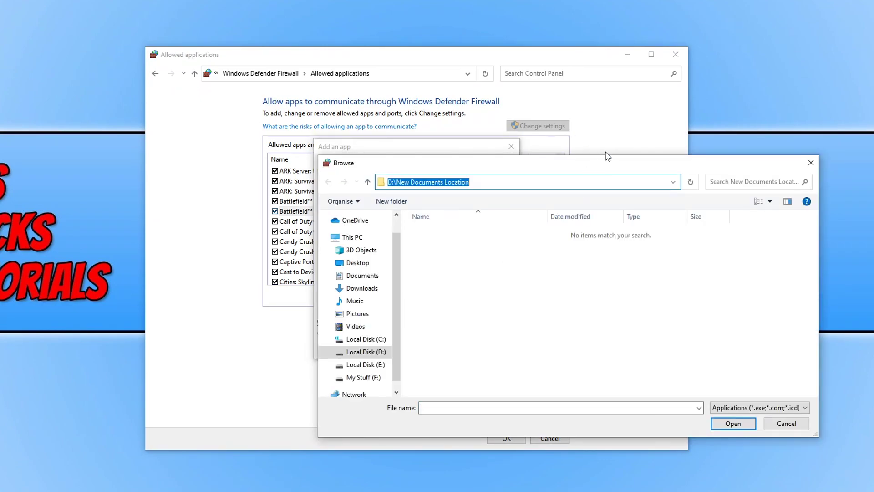
{"action": "type", "text": "D:\\Games\\Battlenet\\Call of Duty Black Ops Cold War"}
{"action": "key", "text": "Return"}
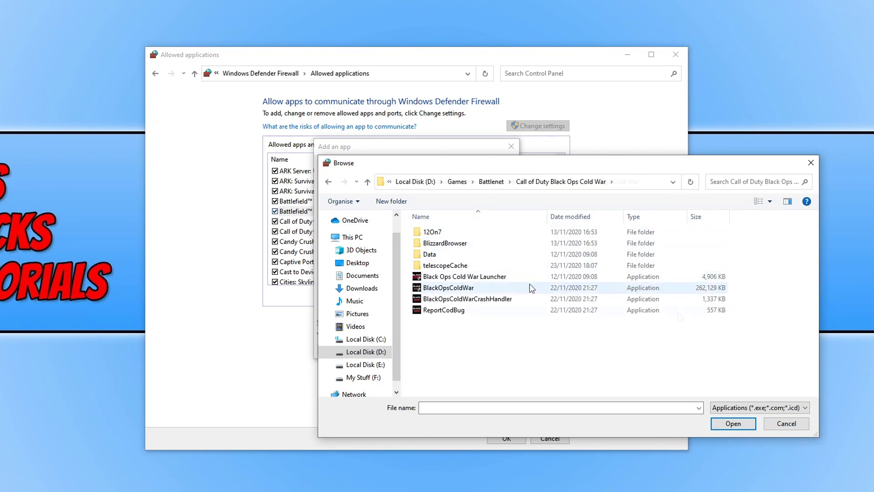
{"action": "left_click", "coordinate": [497, 290]}
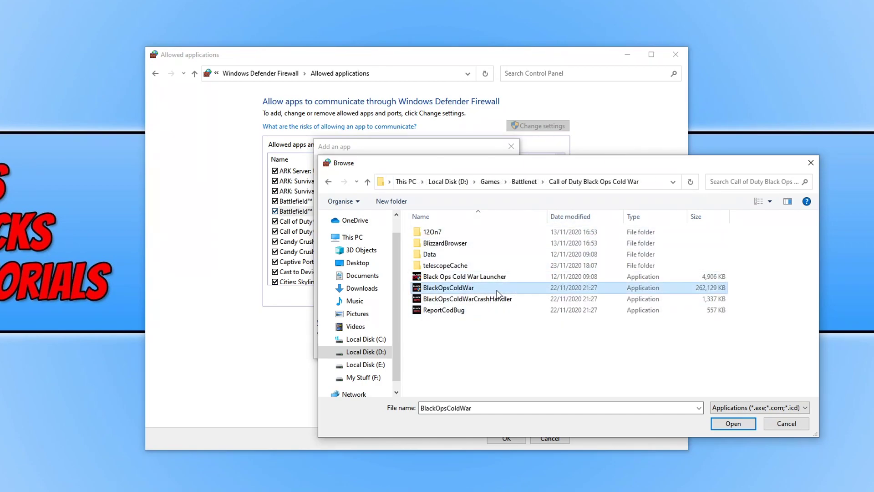
{"action": "left_click", "coordinate": [747, 423]}
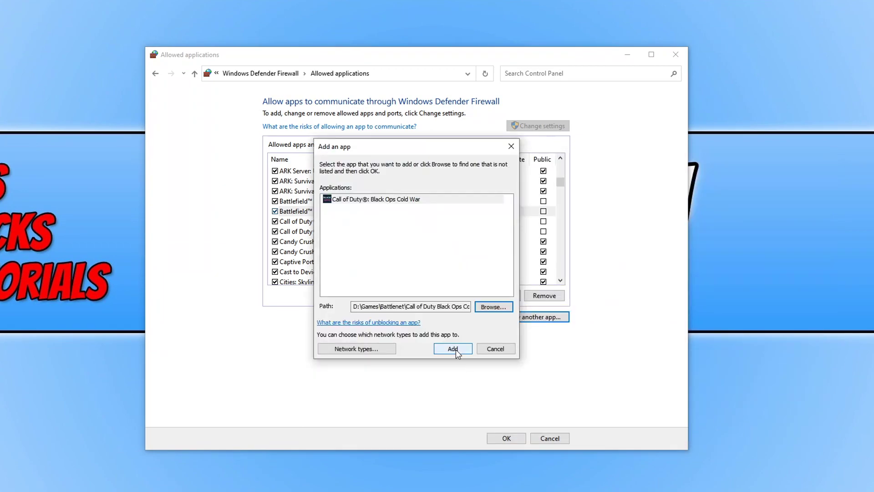
{"action": "left_click", "coordinate": [495, 349]}
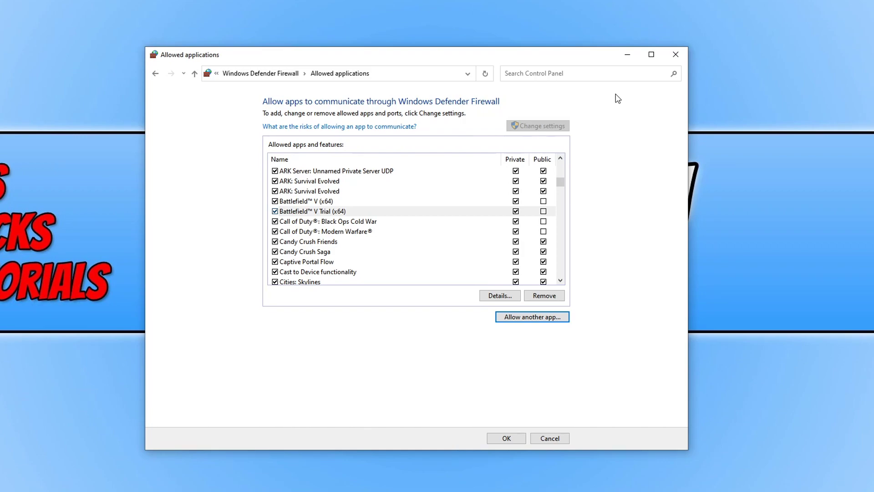
{"action": "key", "text": "Return"}
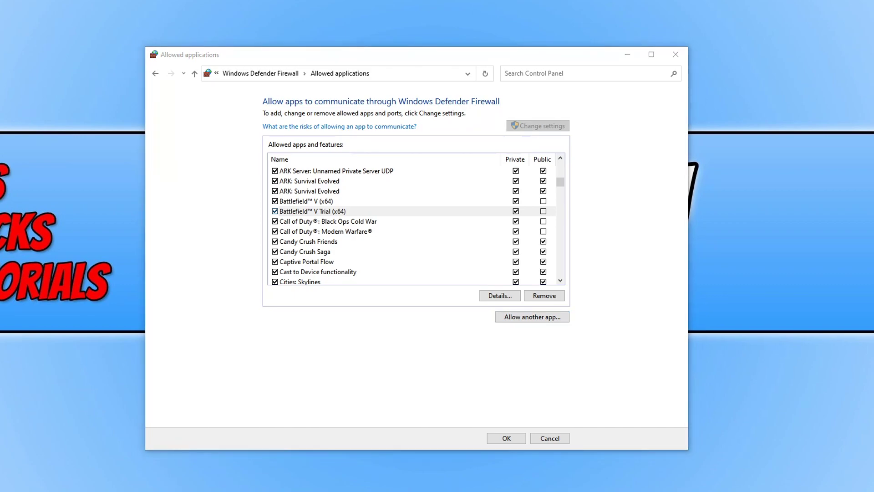